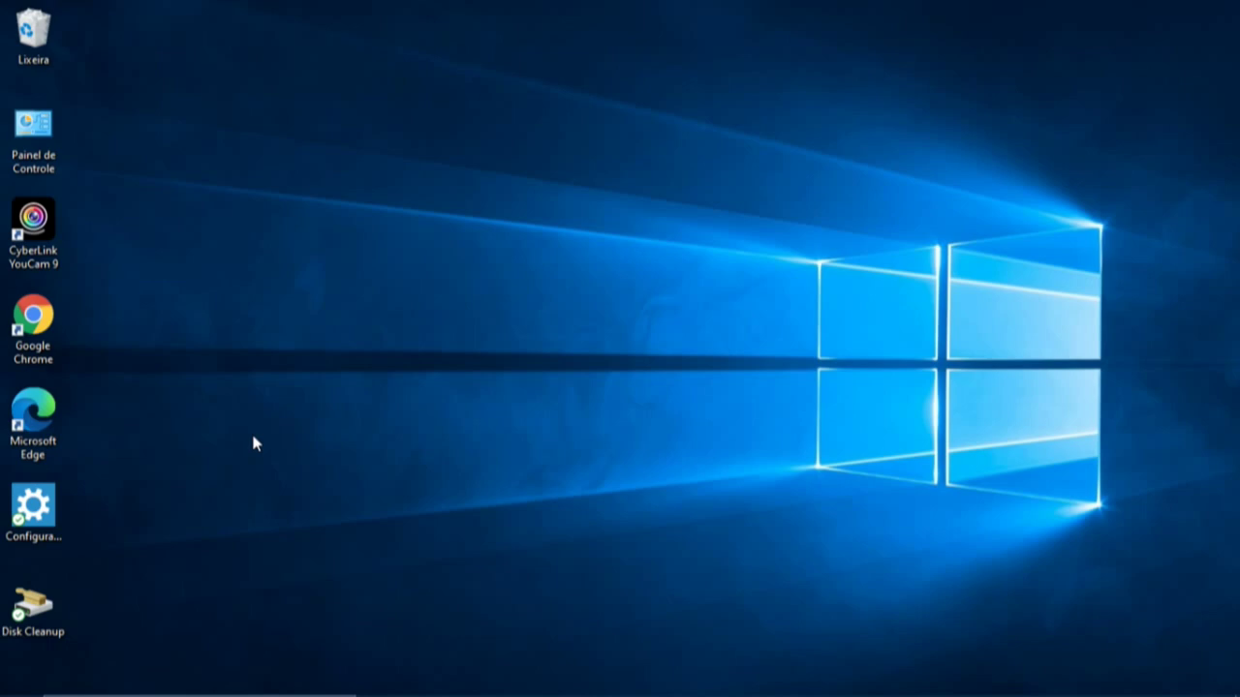
Open Disk Management (Gerenciamento de Disco) in Windows.
mouse_move(5, 686)
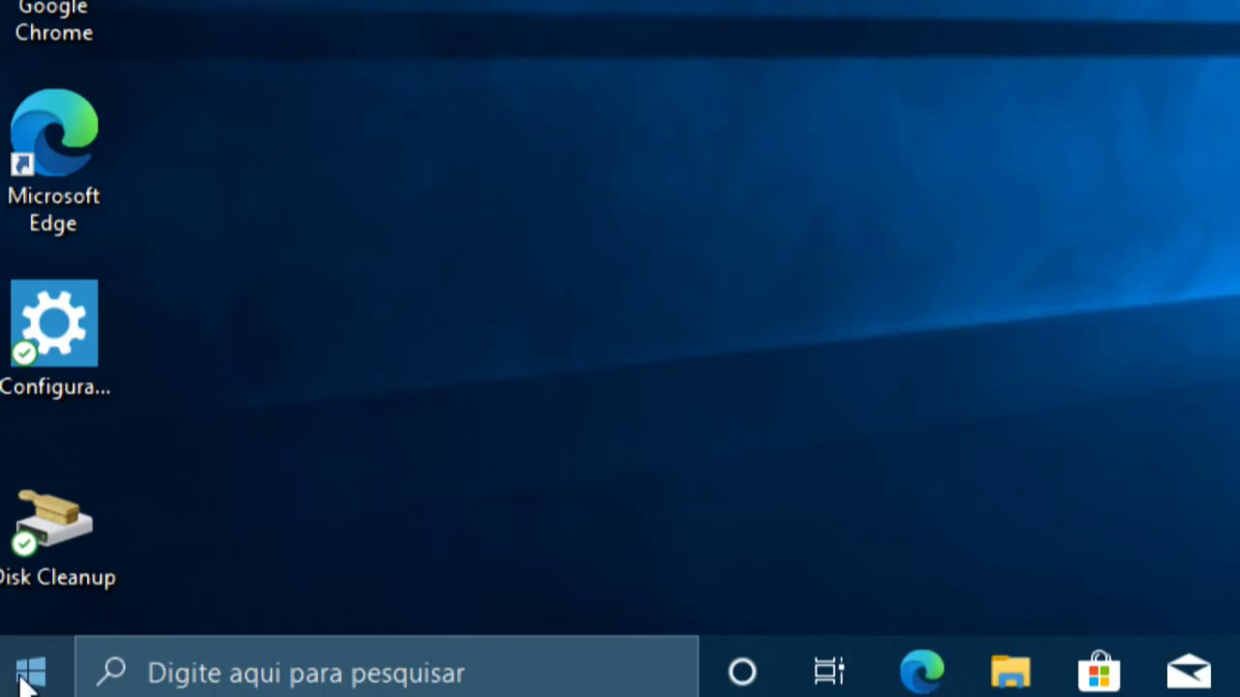
right_click(29, 675)
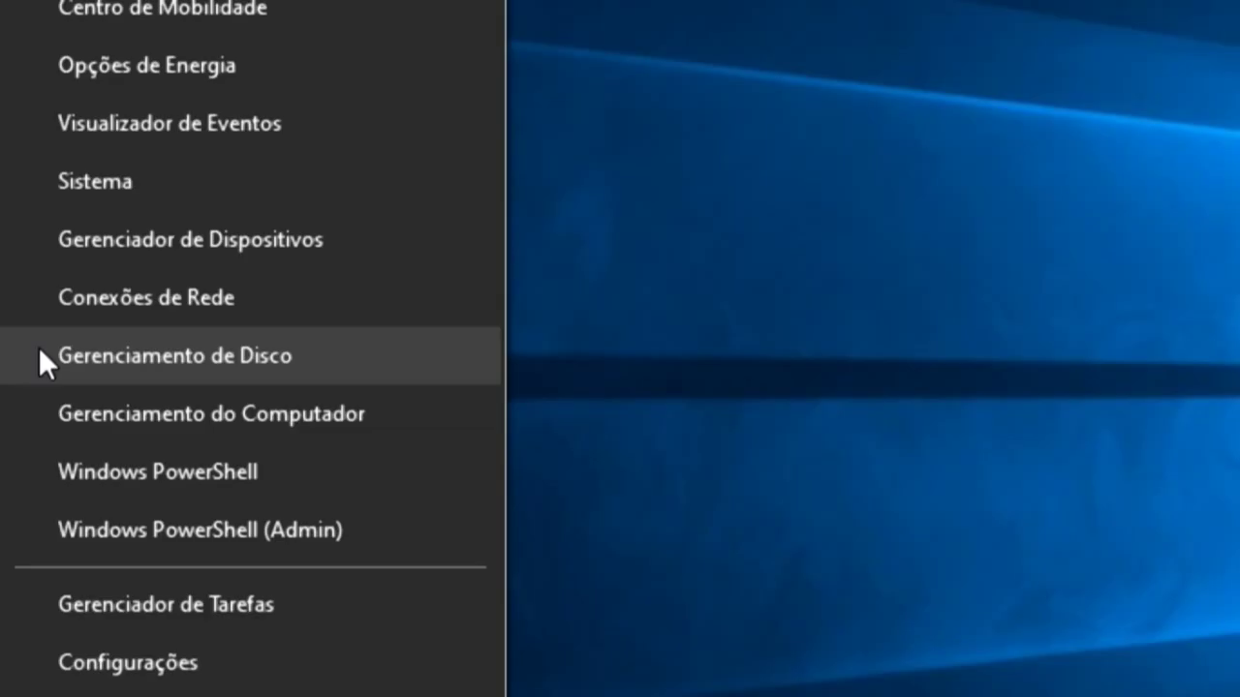
click(40, 354)
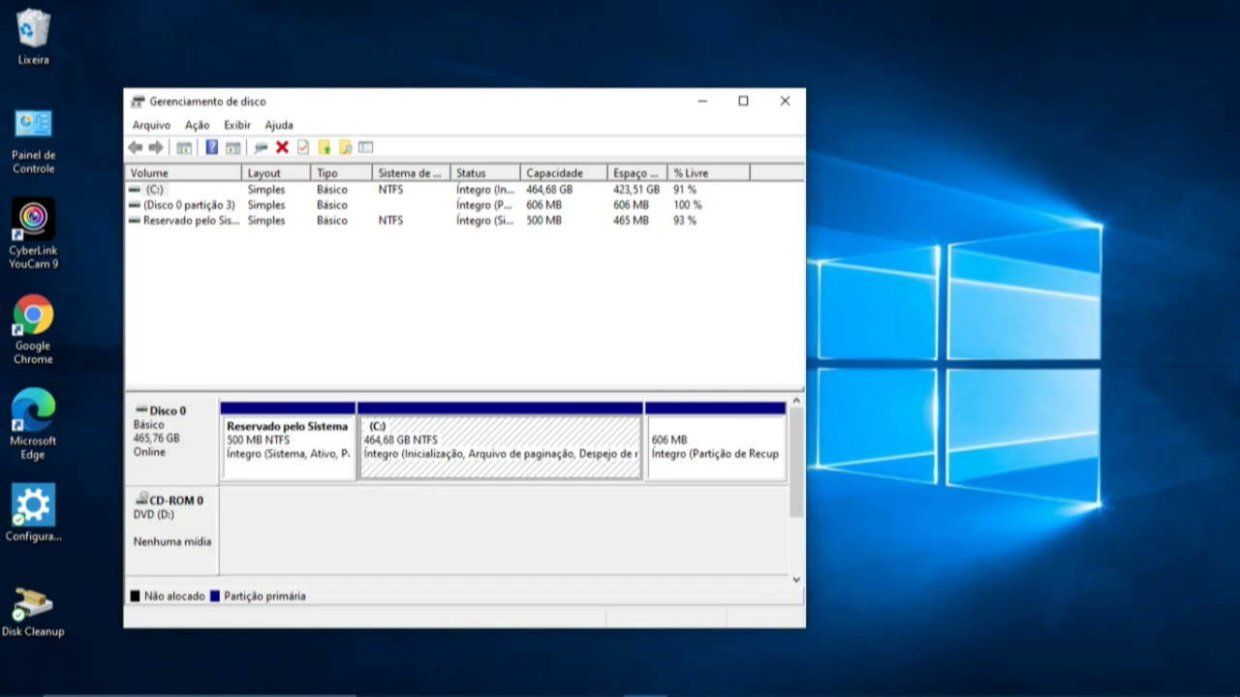
Switch to File Explorer and check the drives under Este Computador, including Disco Local (C:).
mouse_move(510, 686)
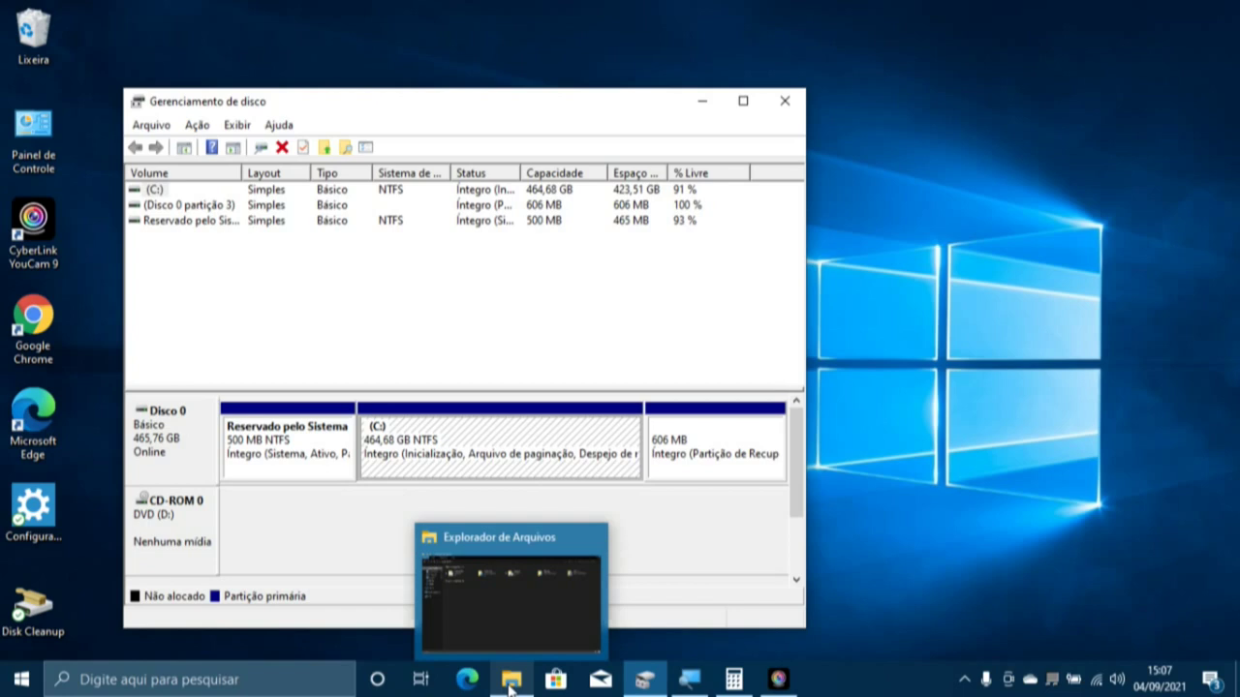
click(511, 685)
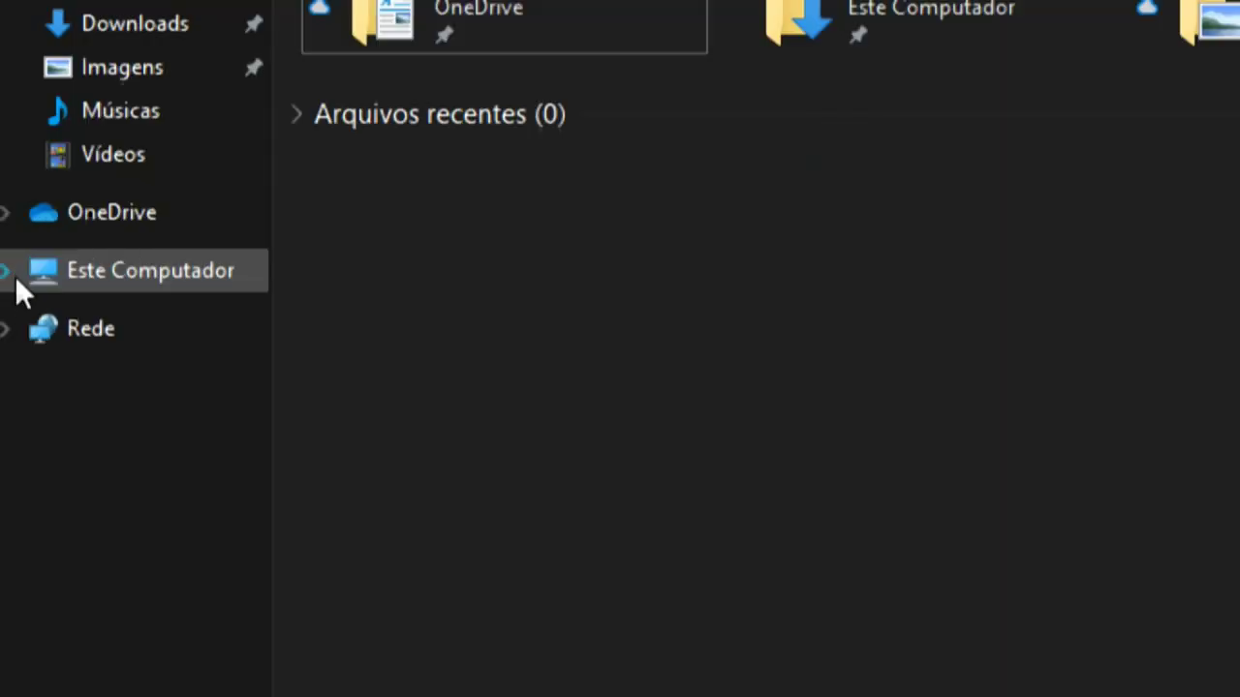
click(201, 276)
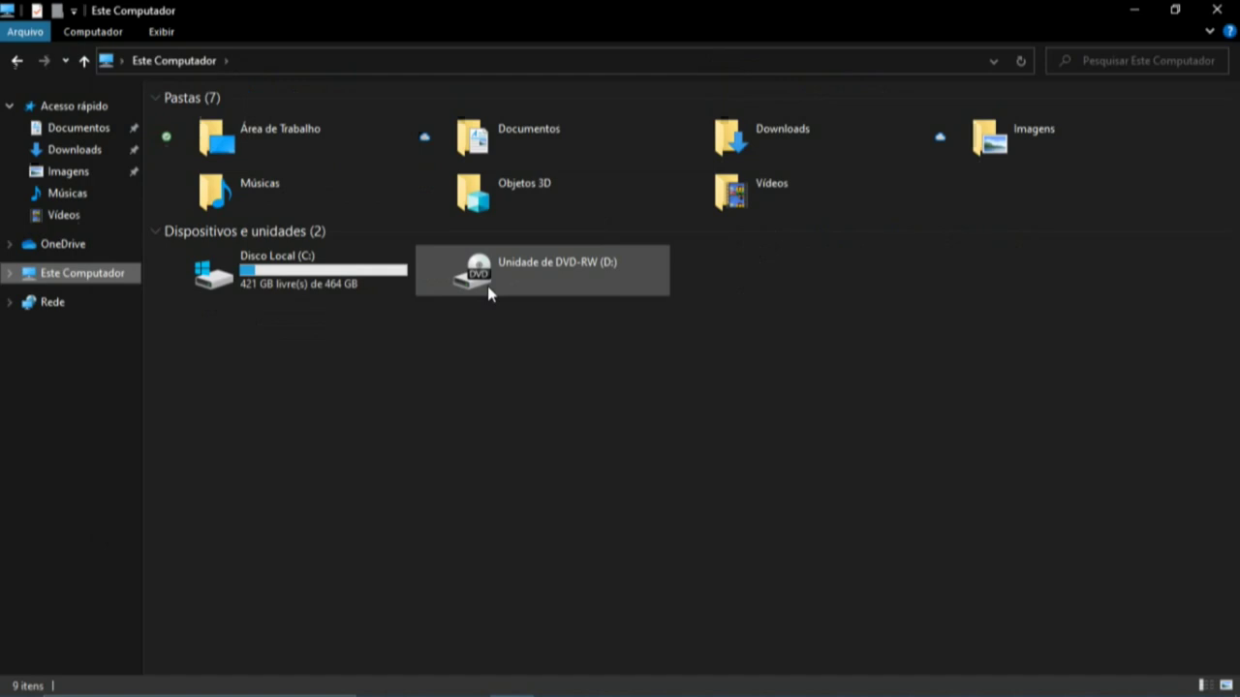
click(355, 294)
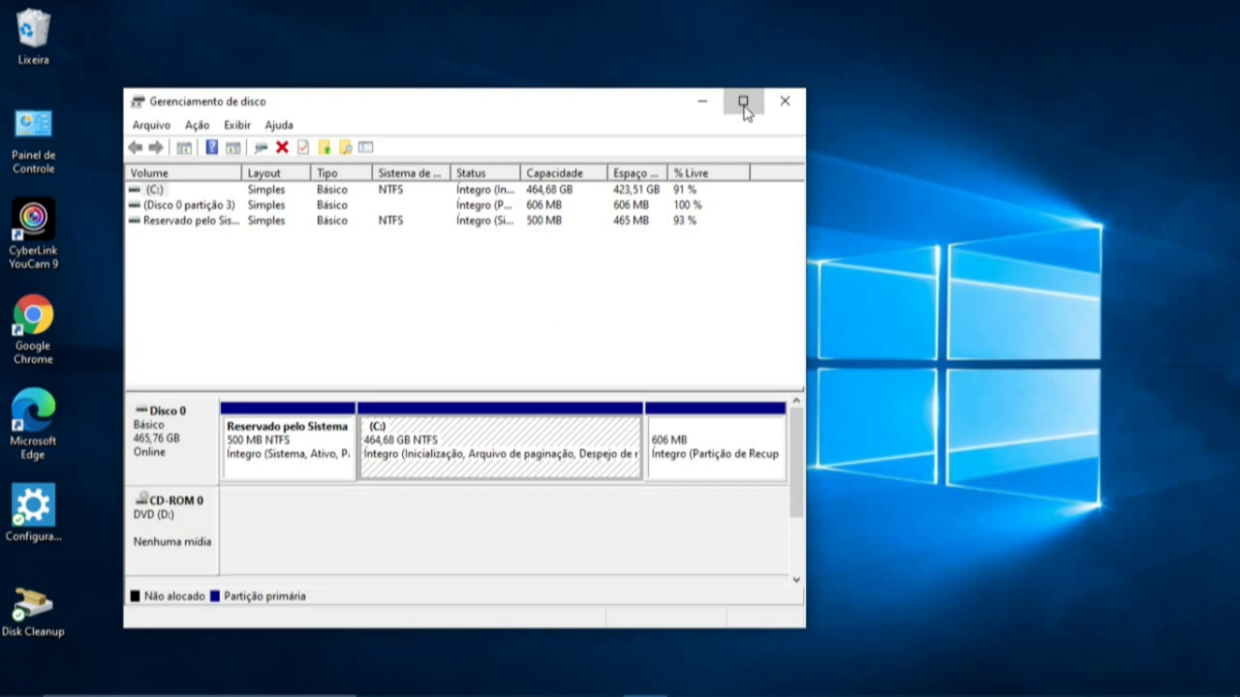
Maximize the Disk Management window and open the Diminuir Volume dialog for the C: partition.
click(743, 102)
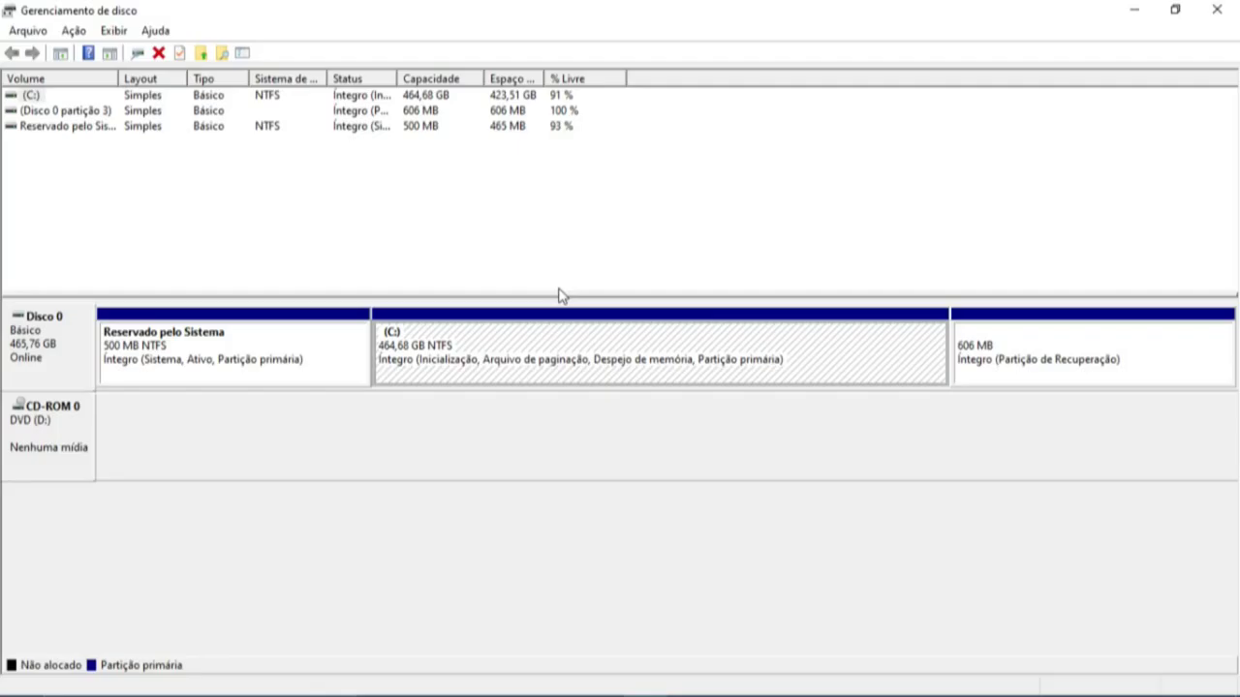
click(581, 260)
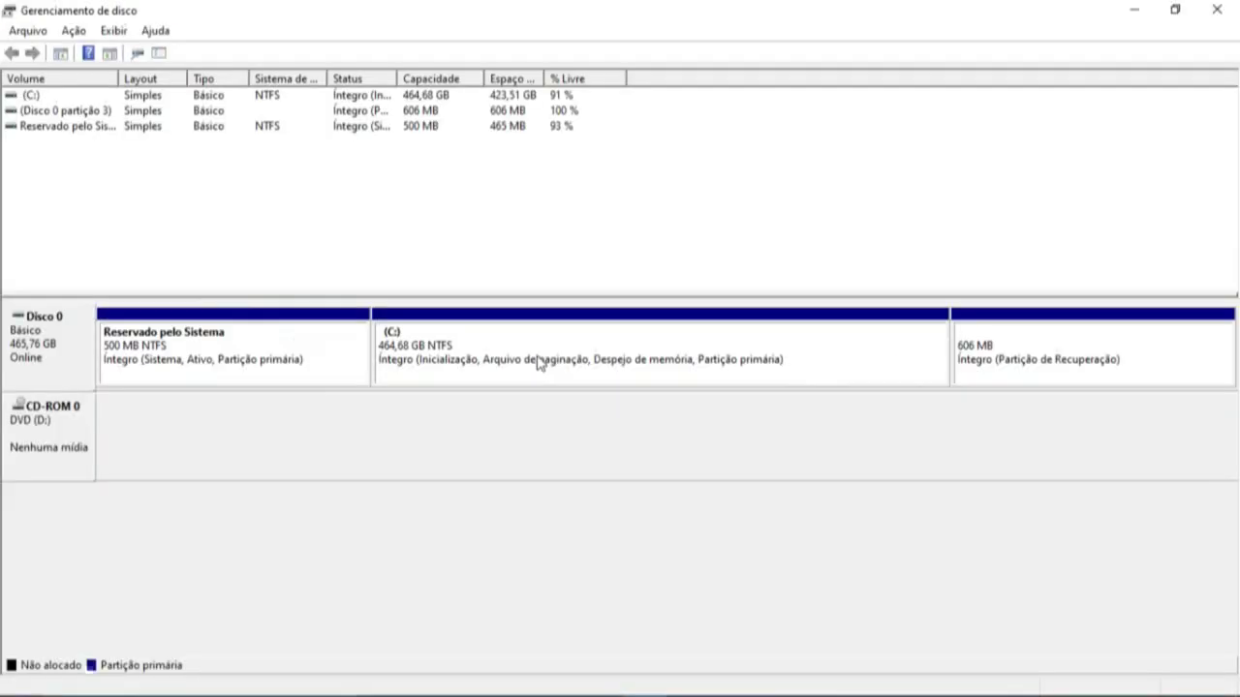
right_click(538, 361)
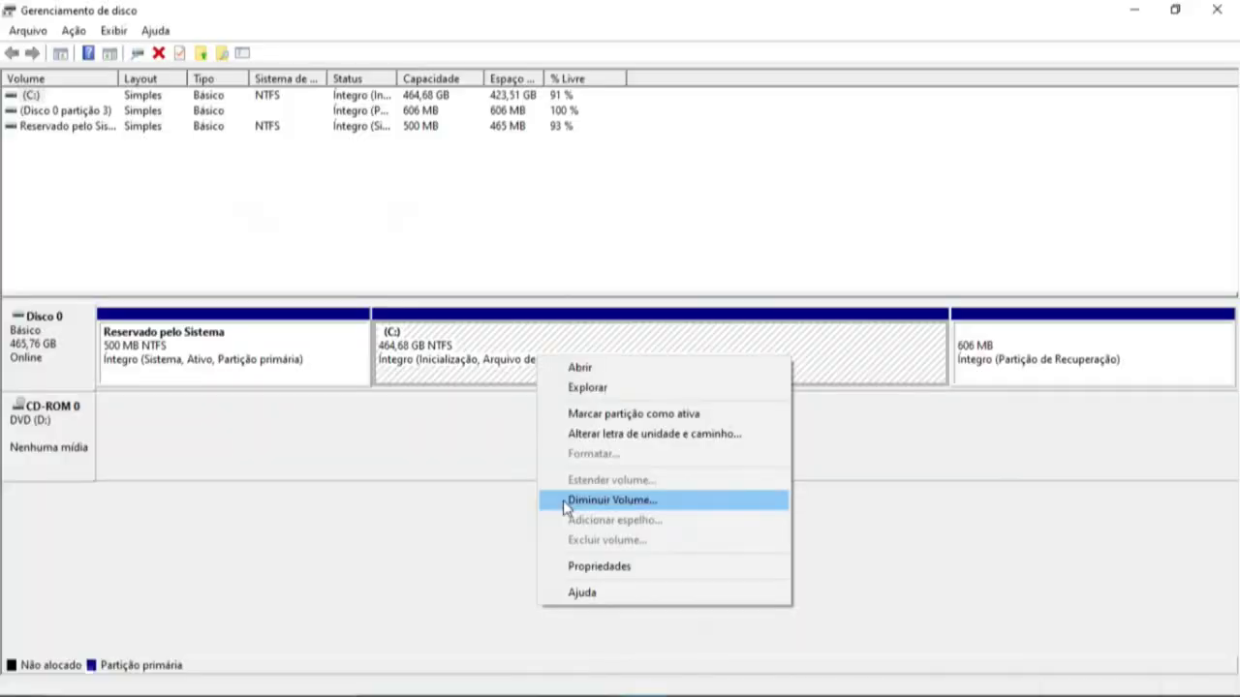
click(566, 499)
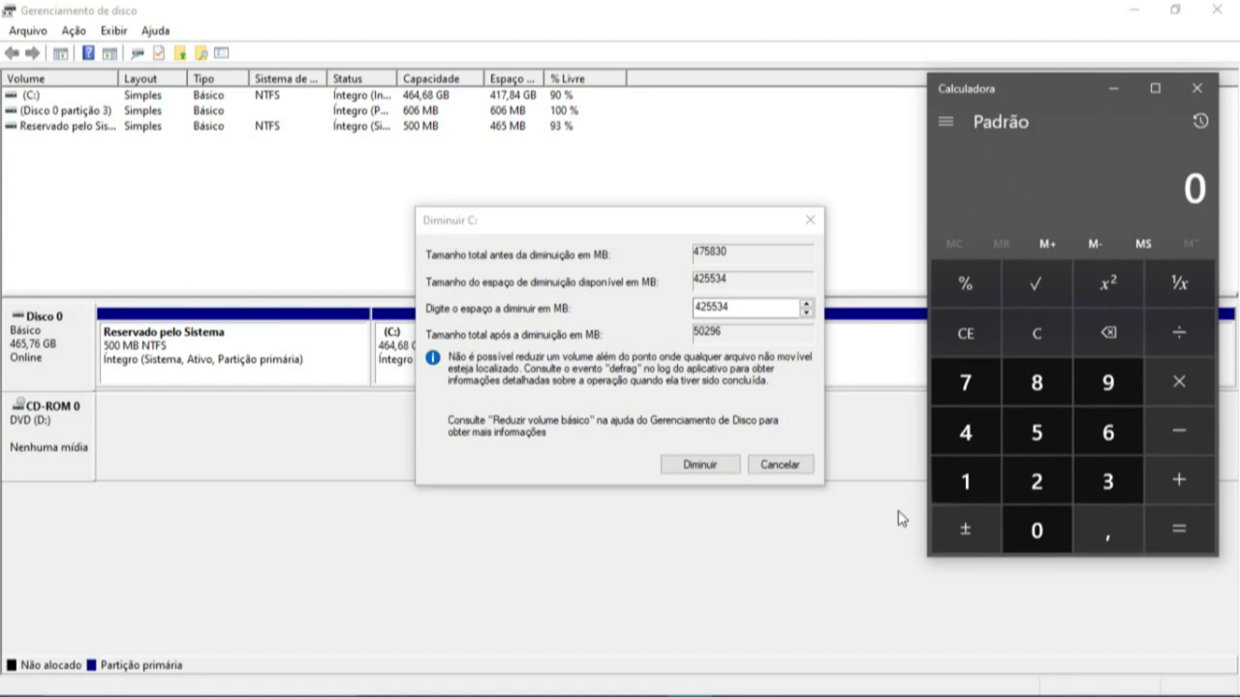
Multiply 1024 by 100 in the Calculator and shrink the C: volume by the resulting 102400 MB.
text(1024)
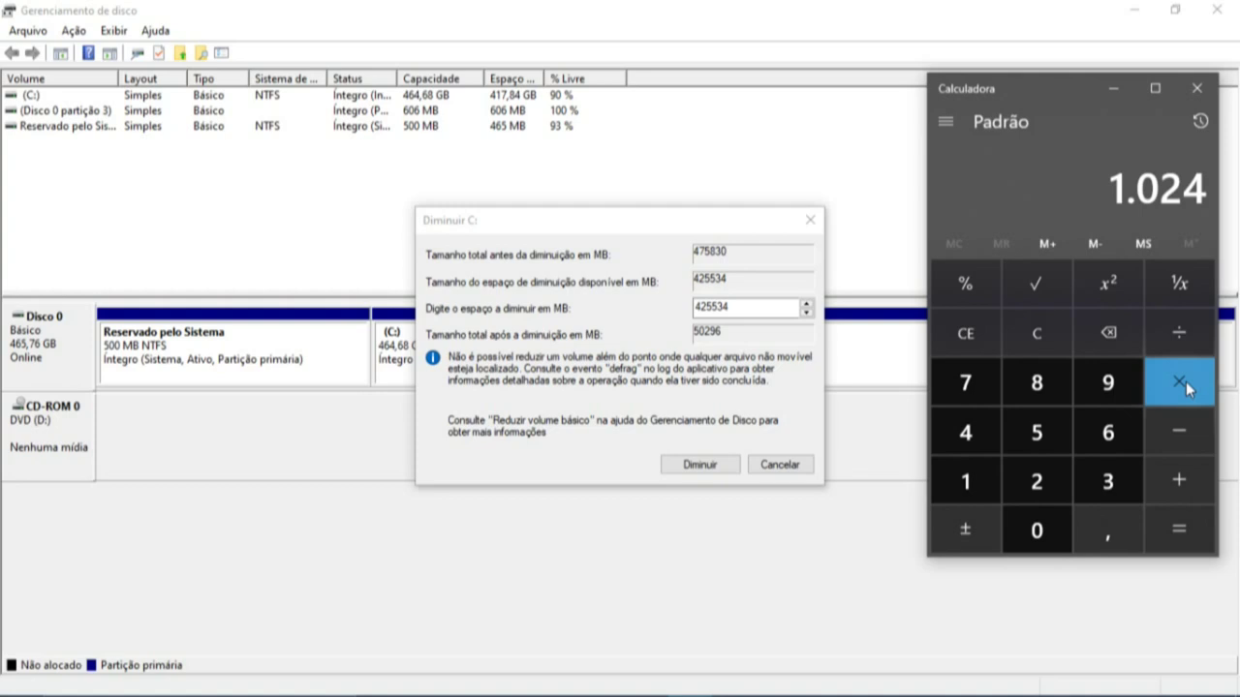
text(100)
key(Return)
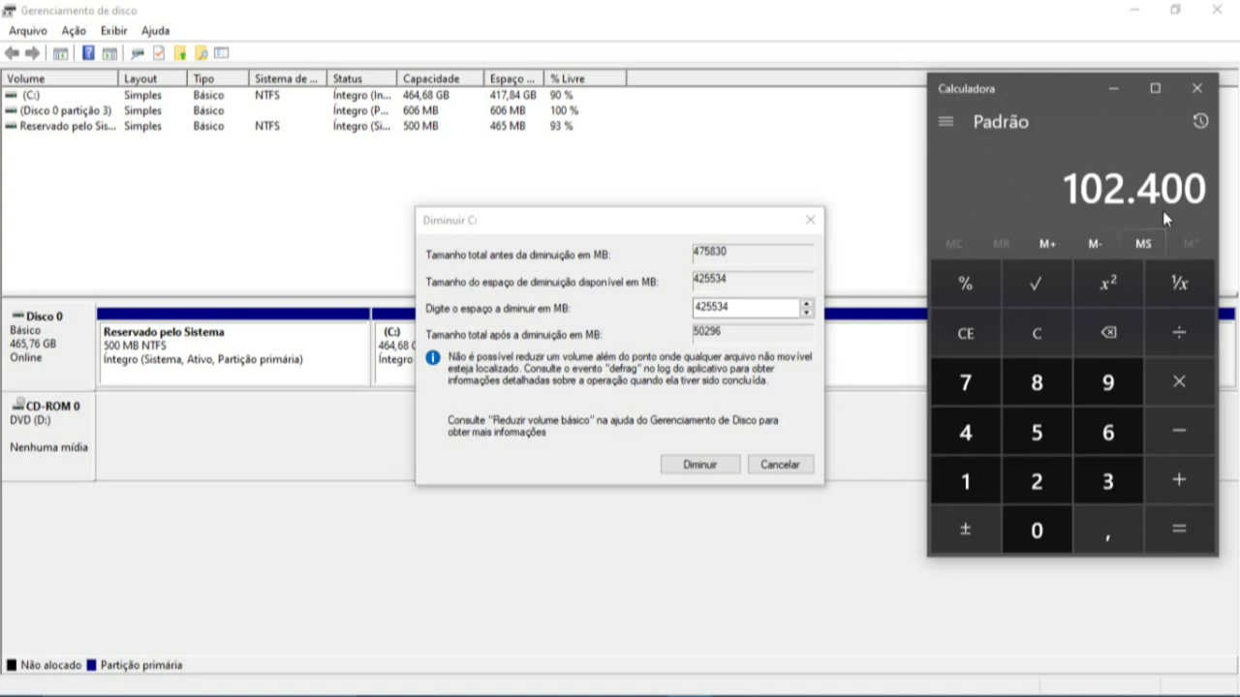
double_click(724, 308)
text(102400)
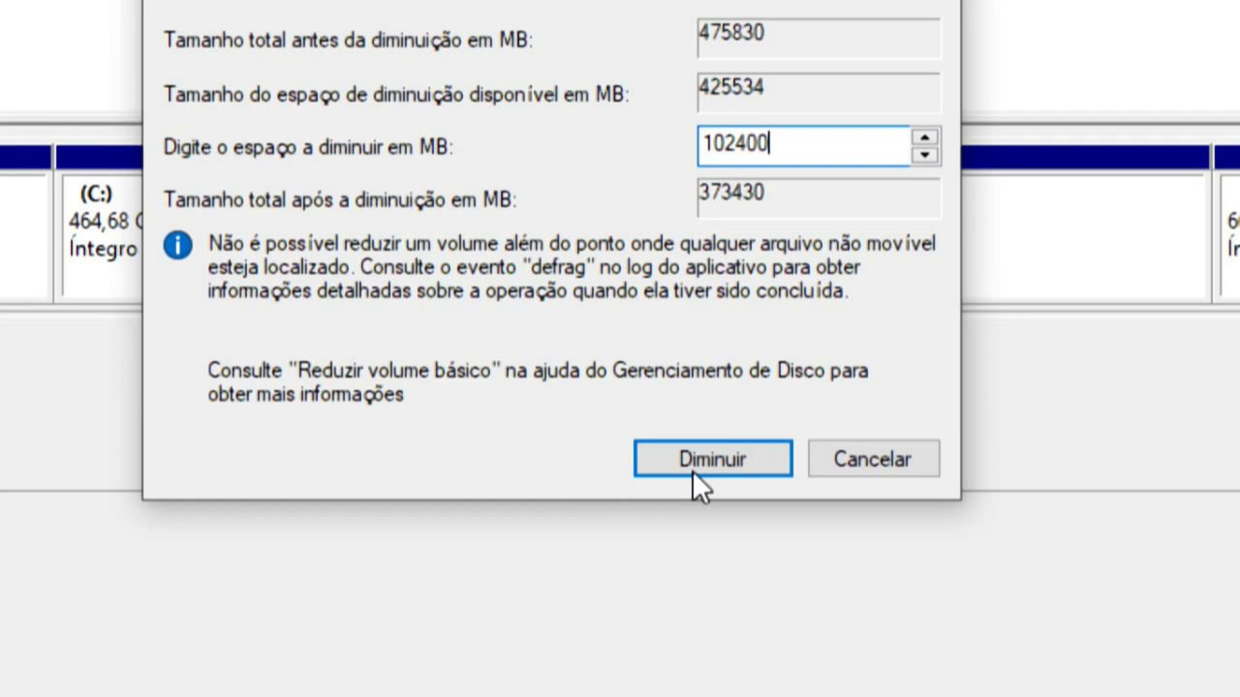
click(692, 472)
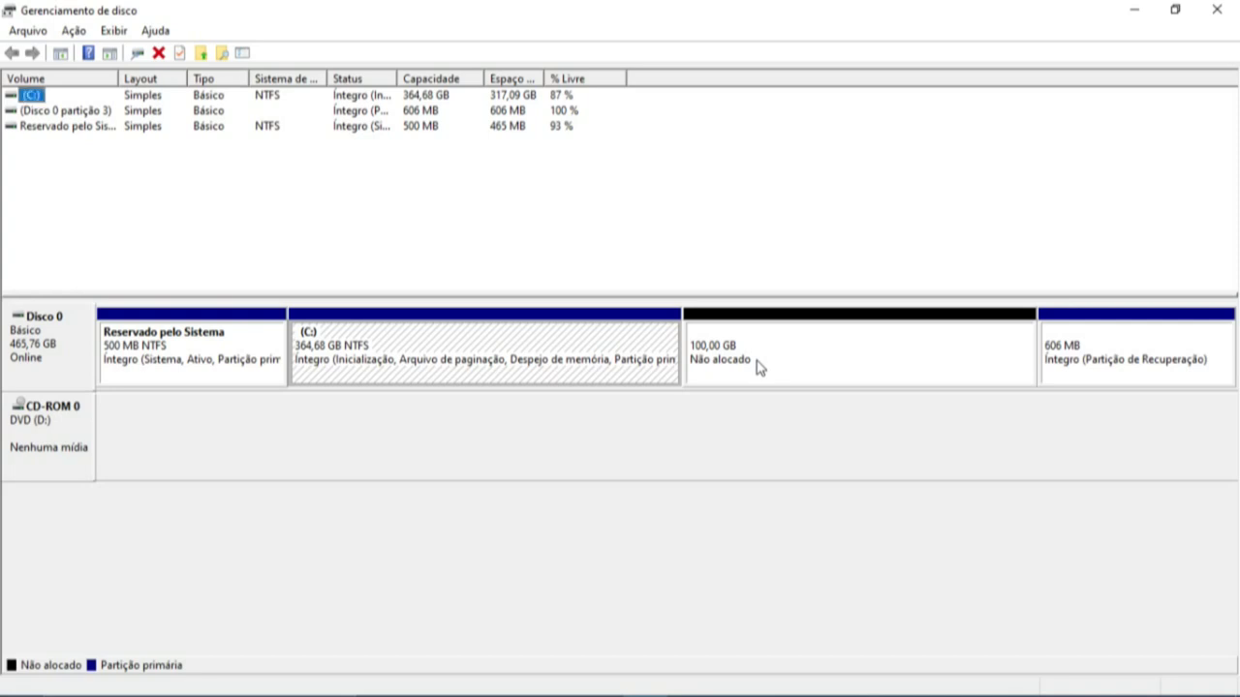
Start a new simple volume in the 100 GB unallocated space, with a size of 102399 MB and drive letter E.
right_click(758, 366)
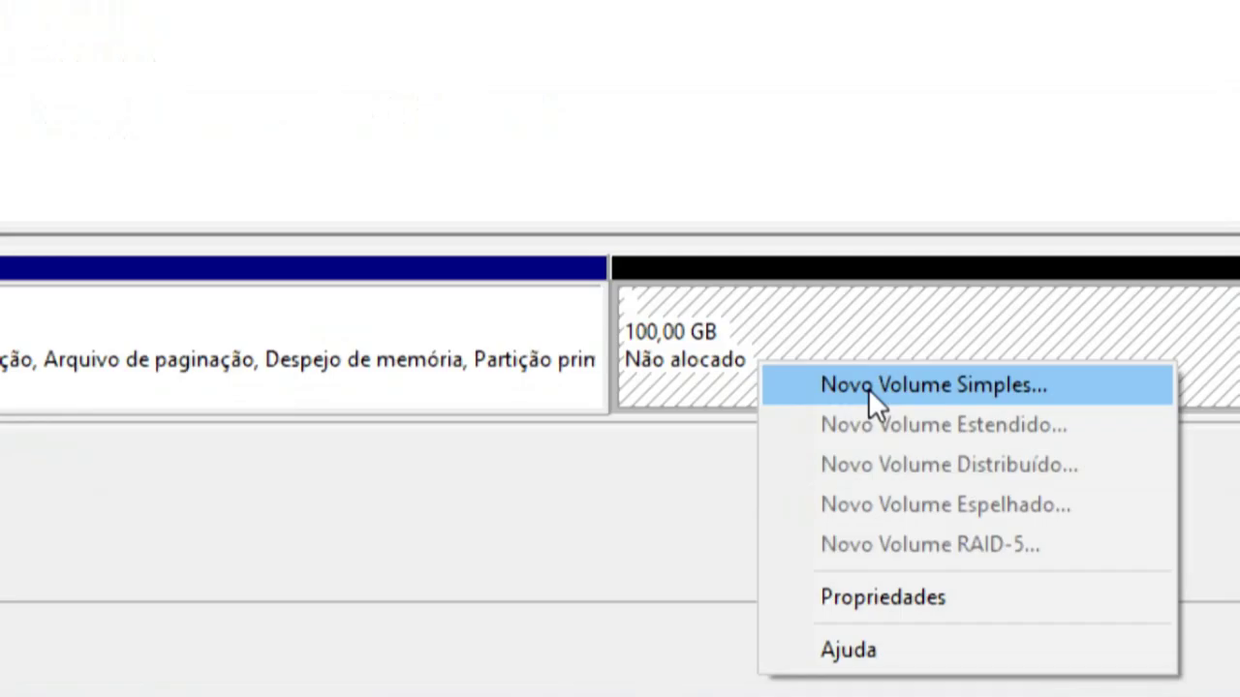
click(868, 388)
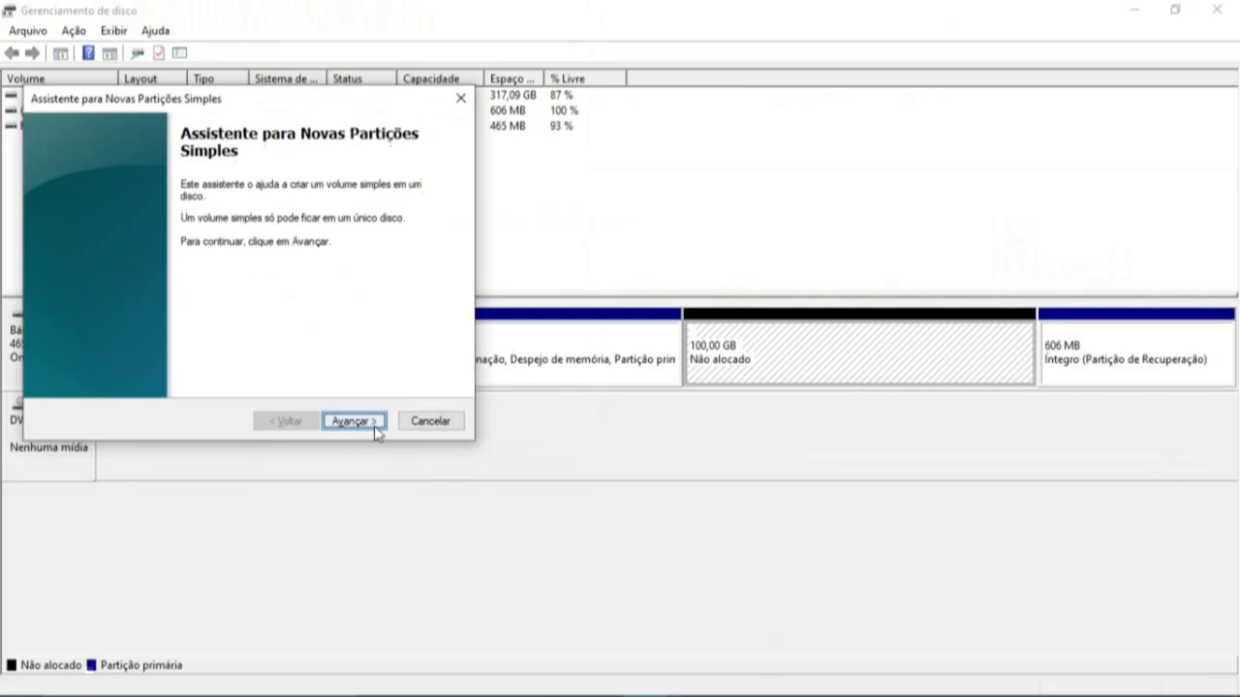
click(376, 423)
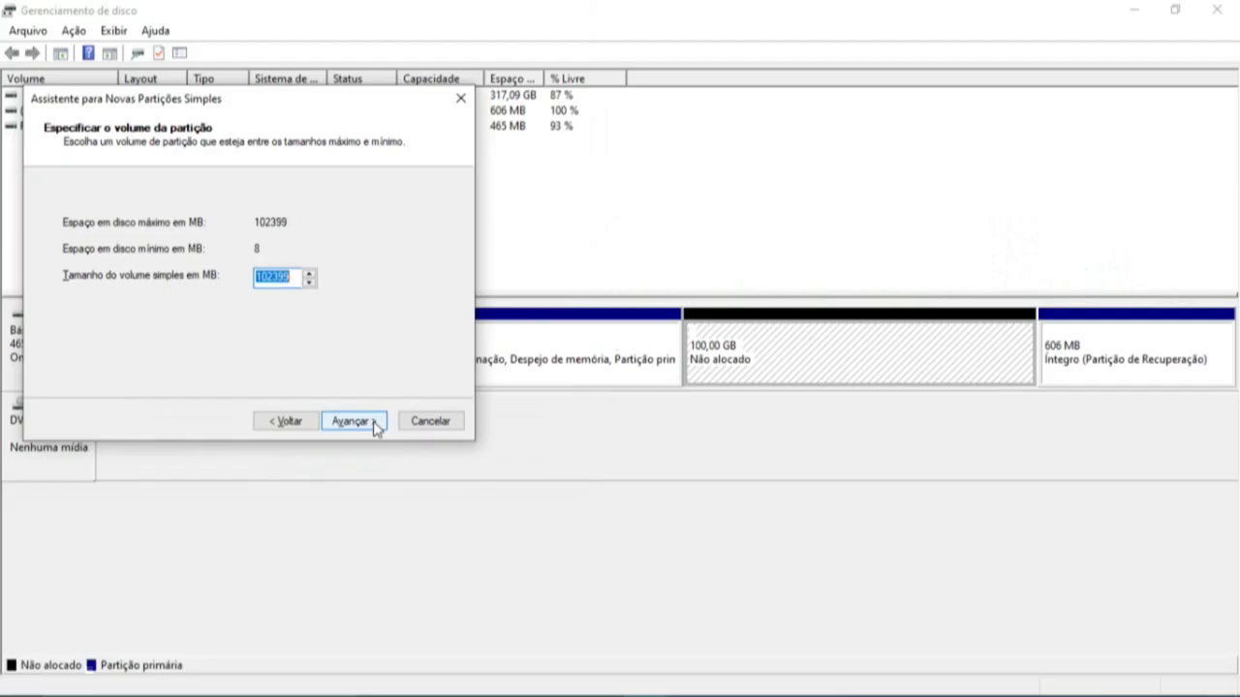
click(375, 427)
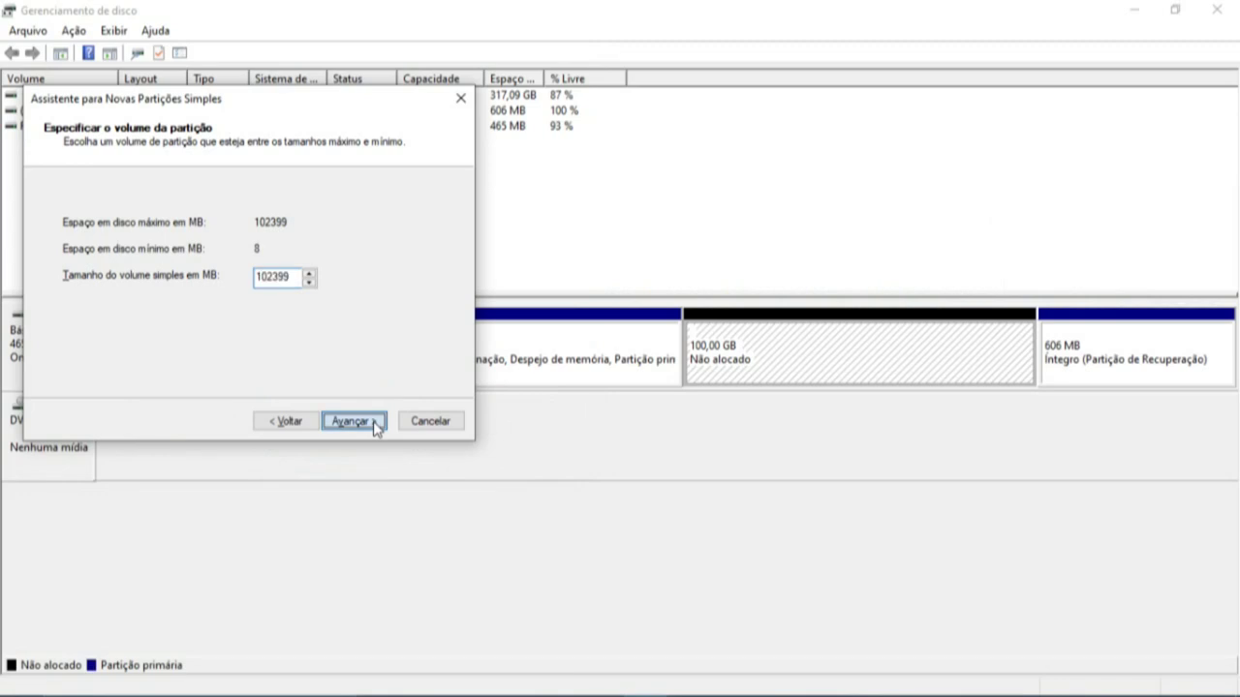
click(335, 227)
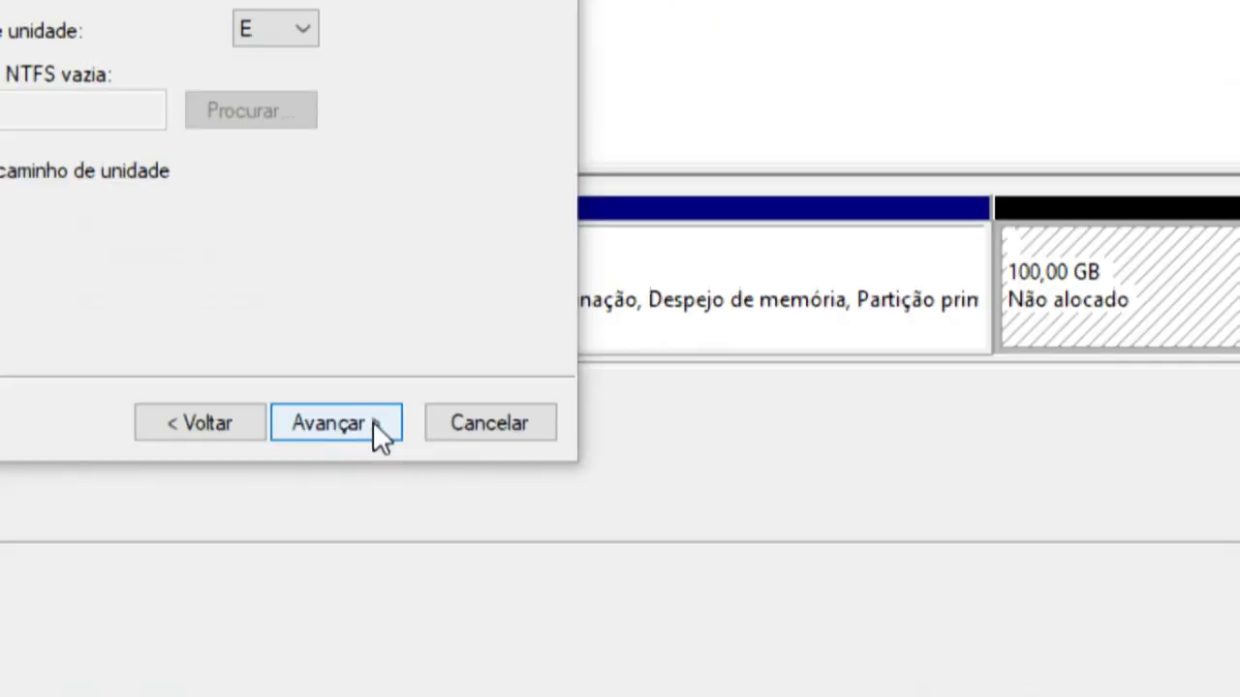
click(373, 423)
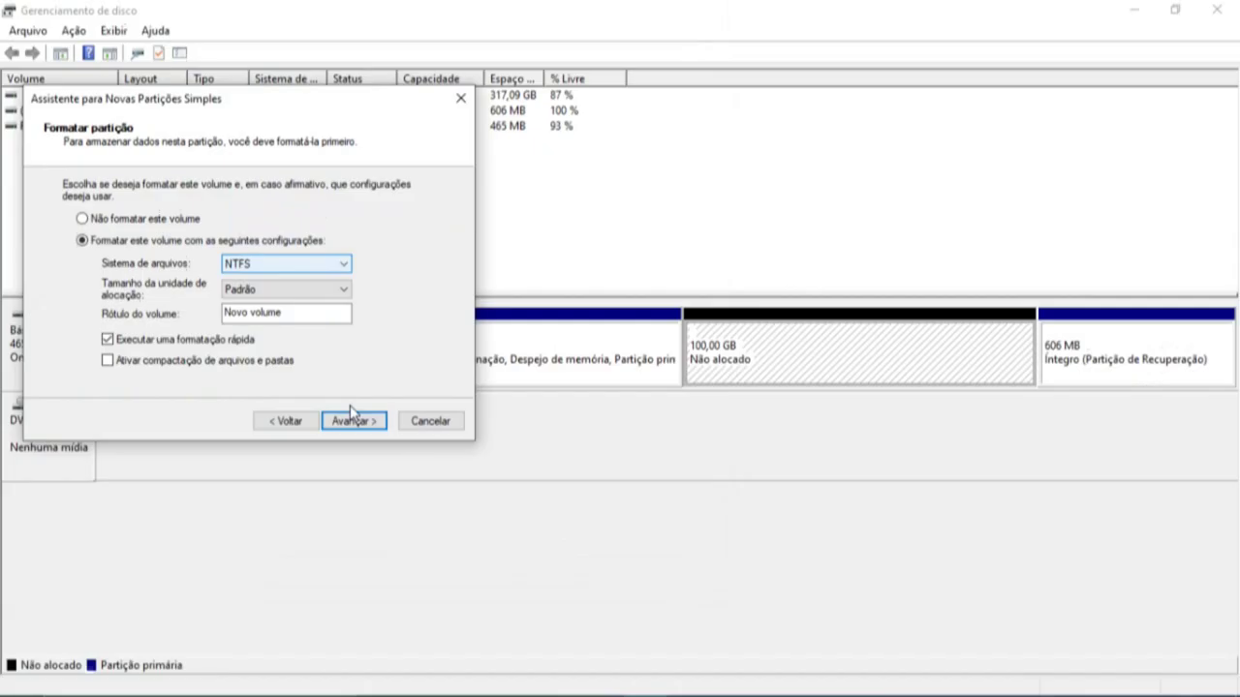
Quick-format the new partition as NTFS with default allocation size and label "Novo volume", and complete the wizard.
key(Tab)
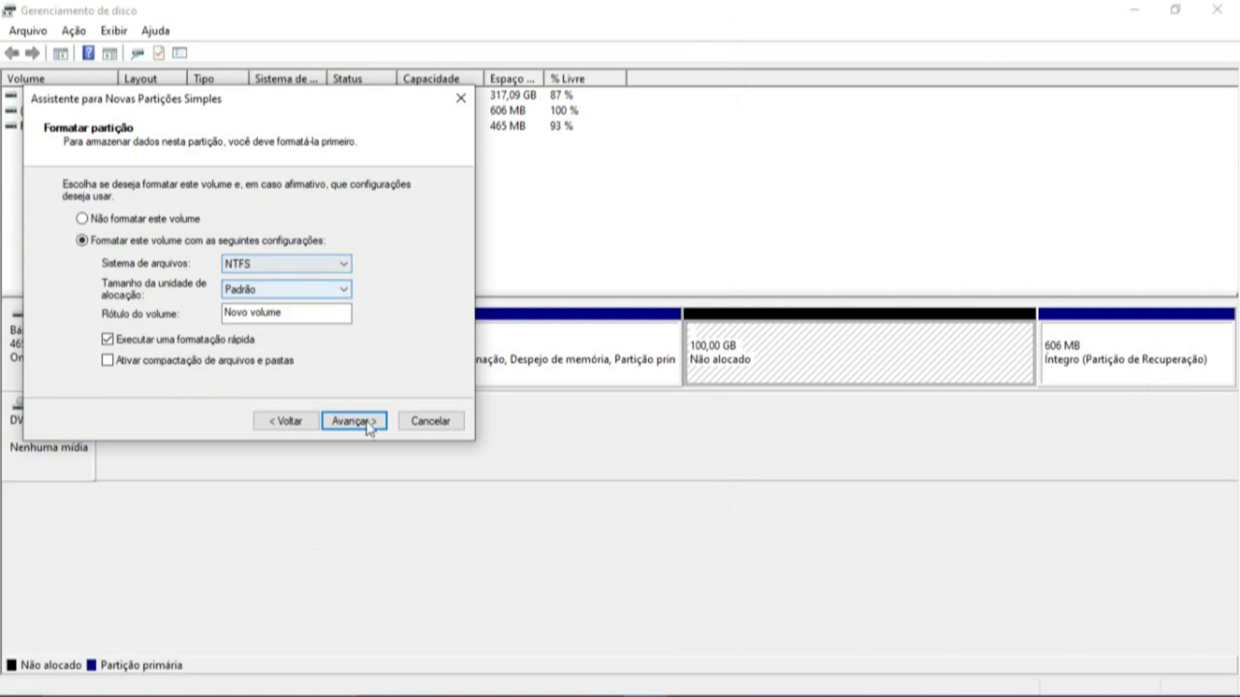
click(371, 429)
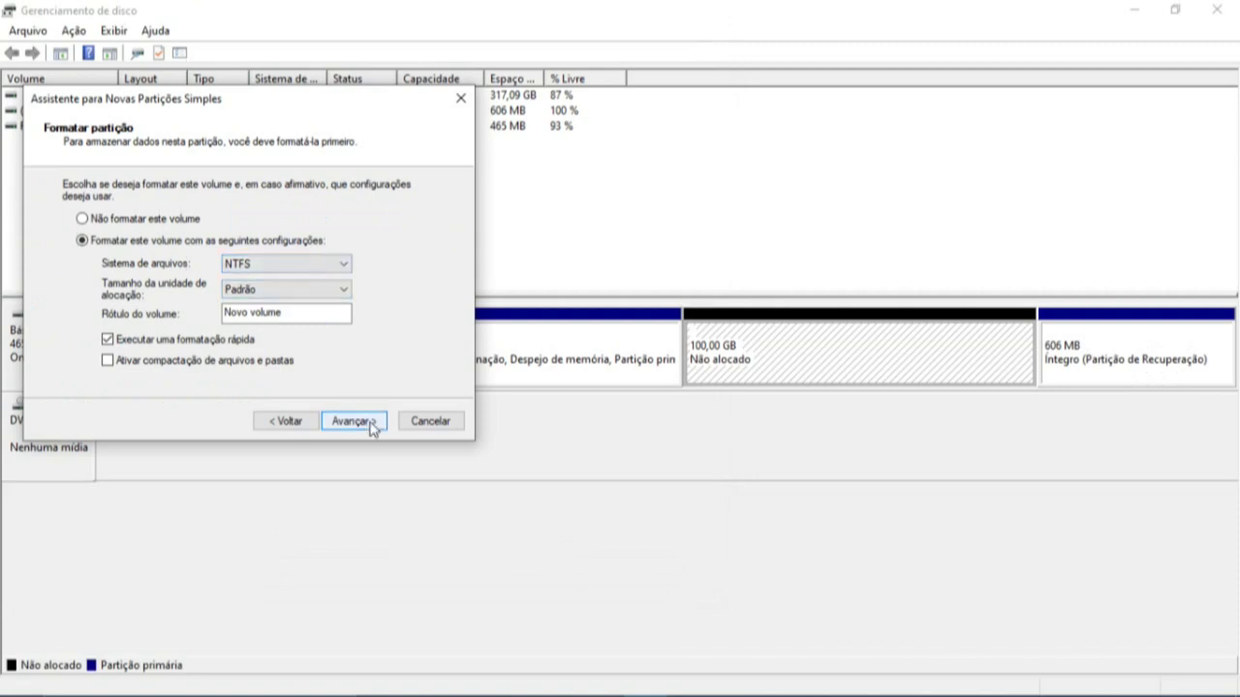
click(371, 426)
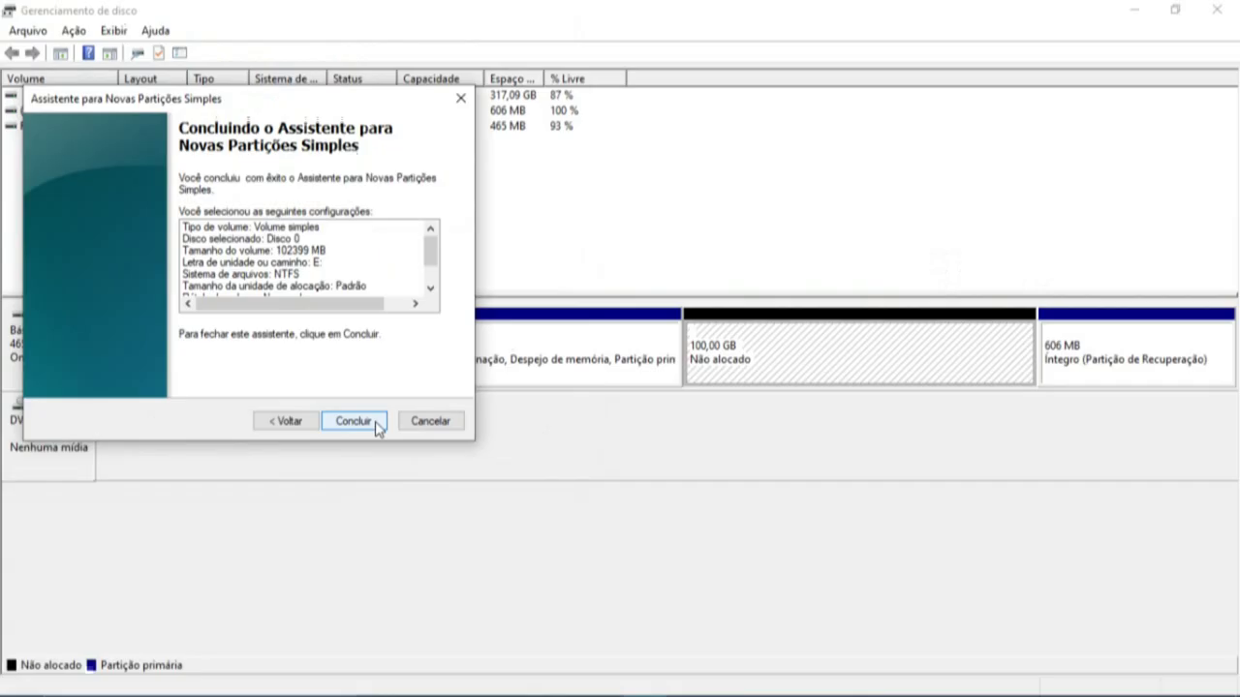
click(354, 422)
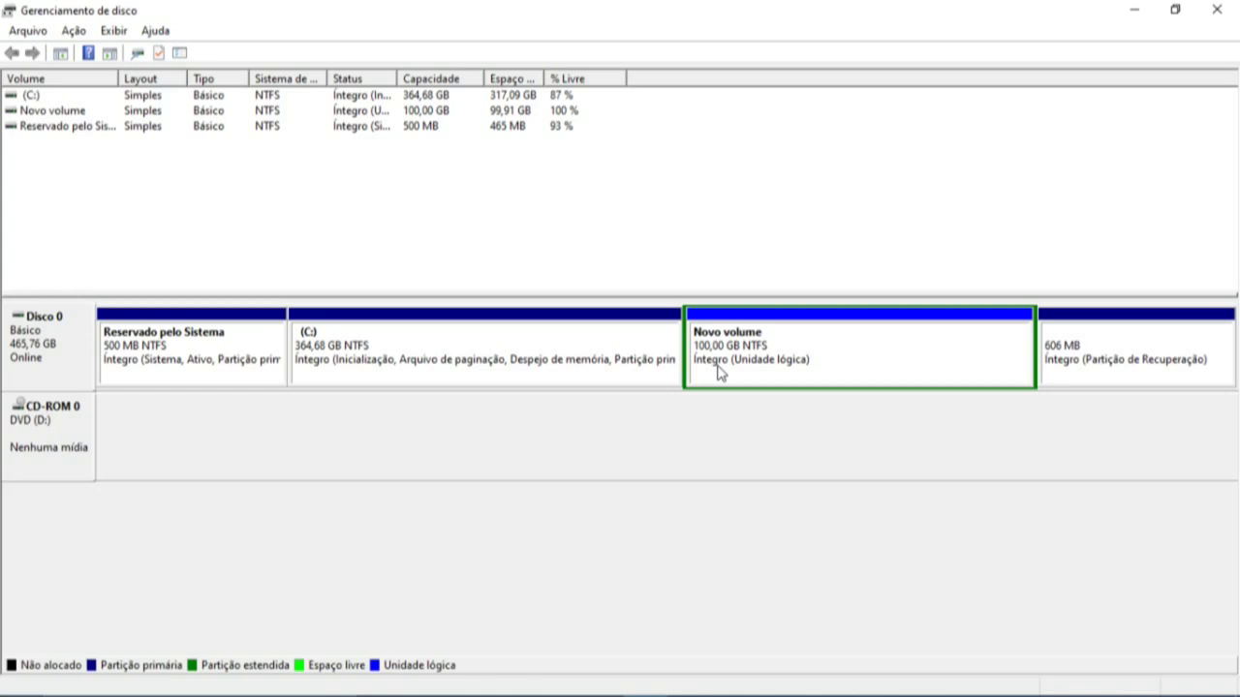
Switch to File Explorer to check for the newly created drive.
mouse_move(508, 693)
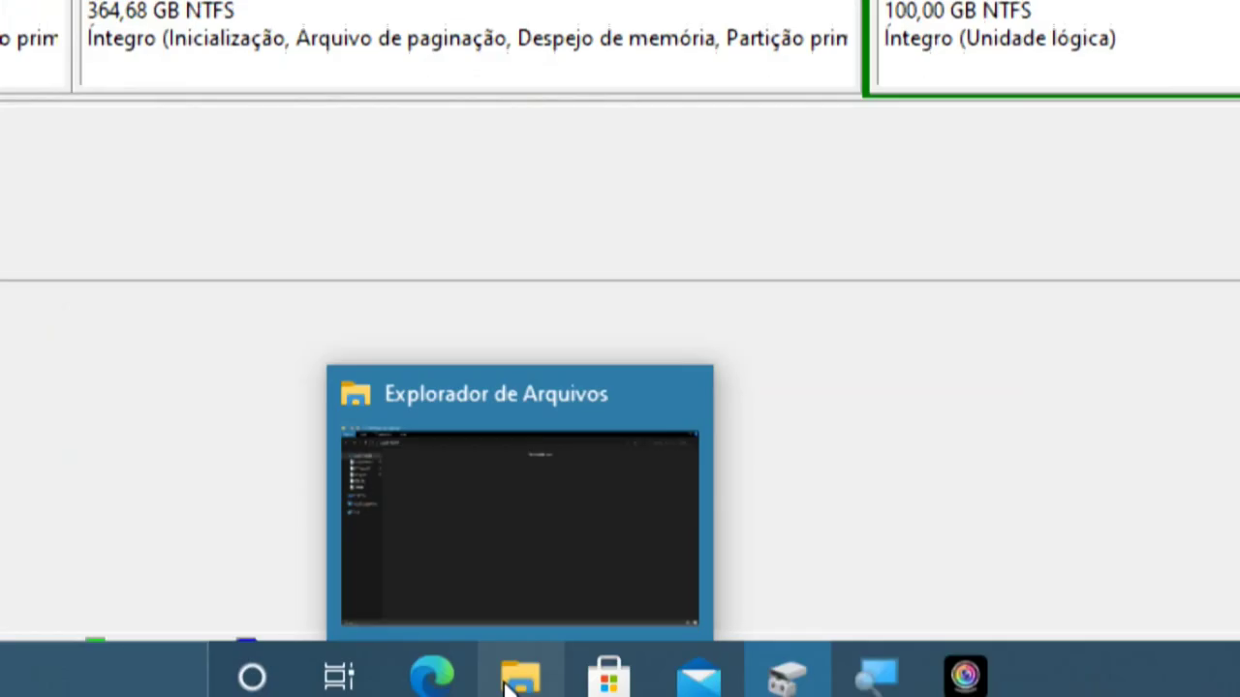
click(508, 684)
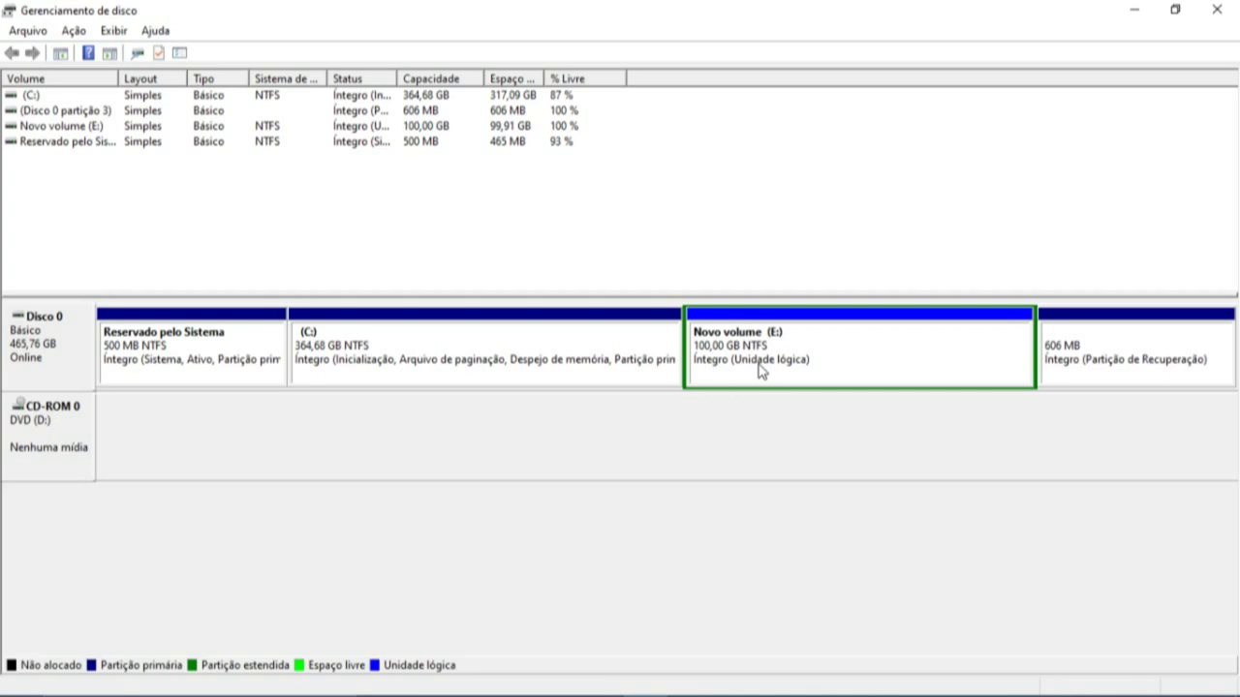
Delete the 100 GB volume "Novo volume (E:)" from Disco 0 and accept the data loss.
right_click(761, 371)
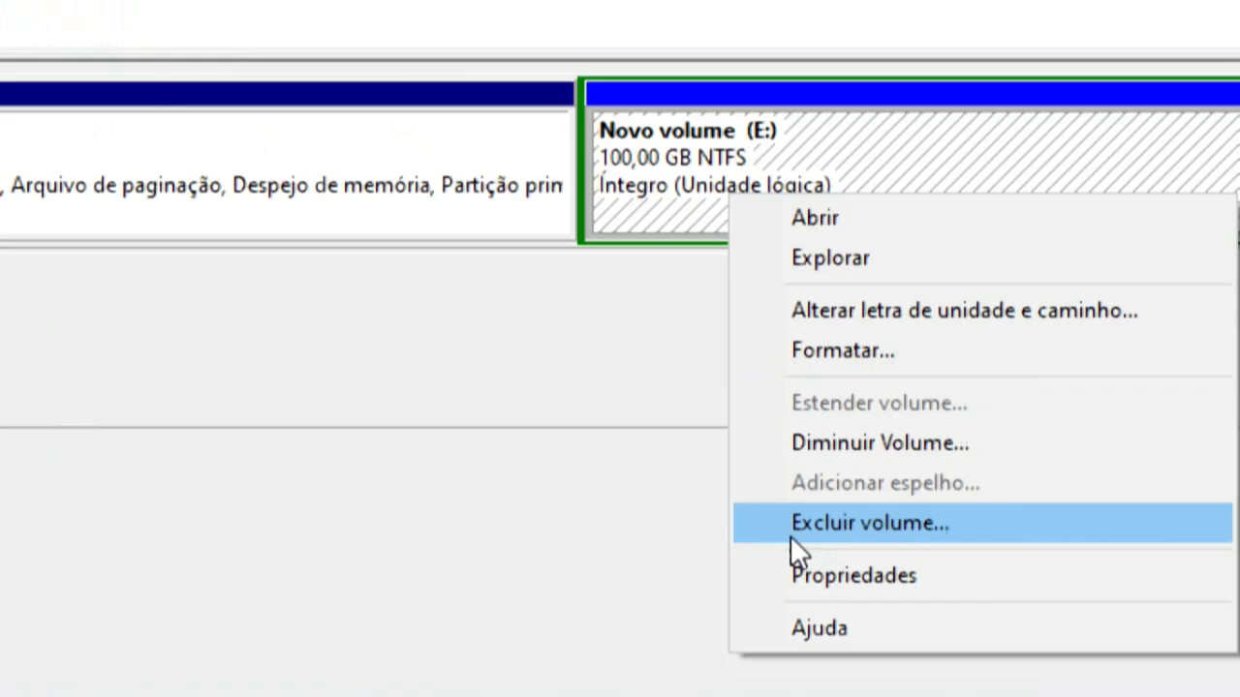
click(791, 536)
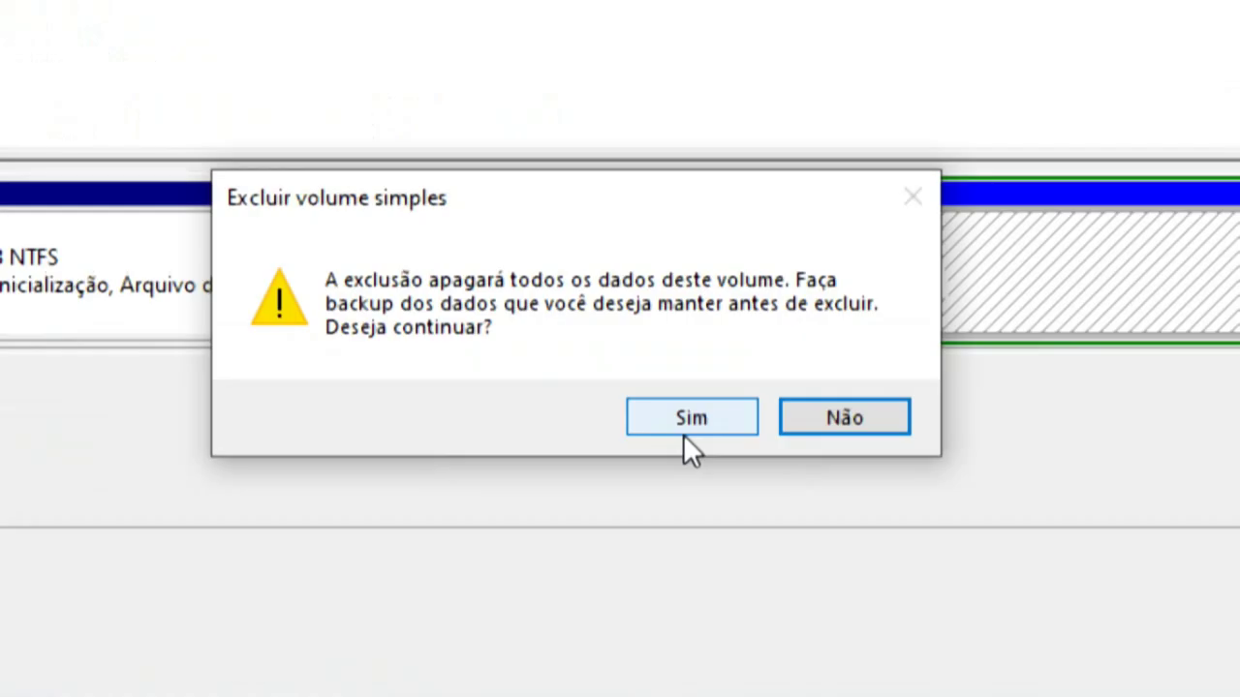
click(684, 432)
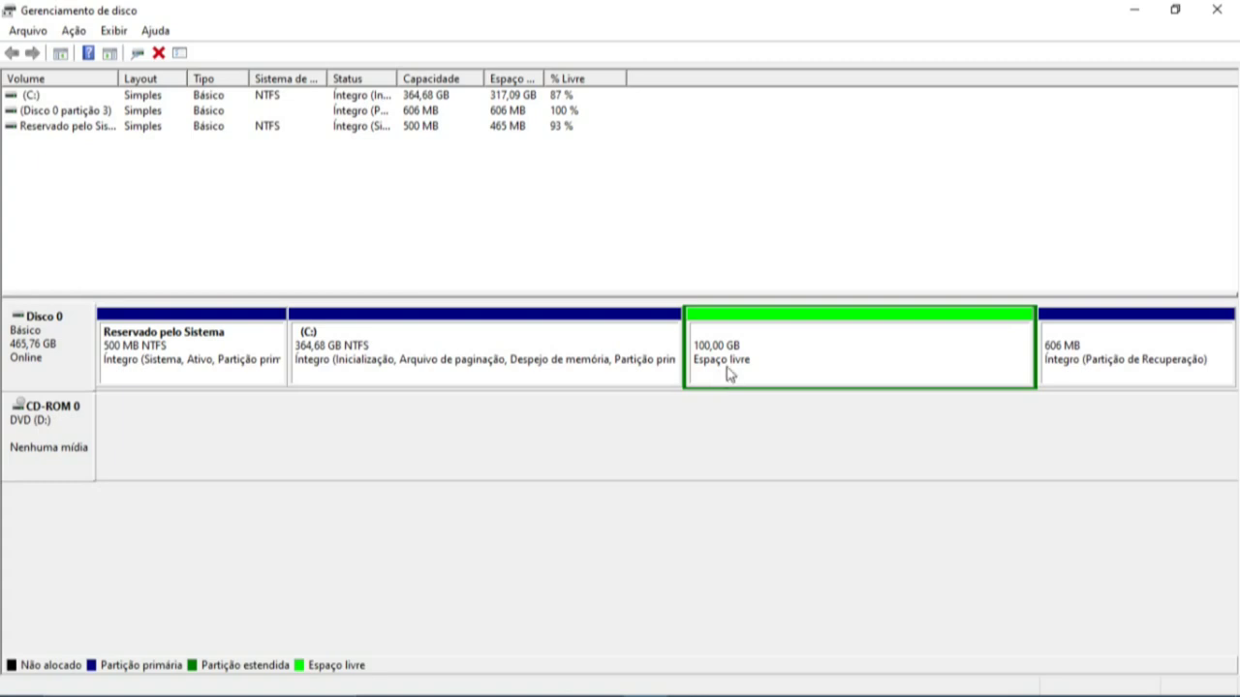
Delete the extended partition holding the 100 GB of free space on Disco 0.
right_click(727, 373)
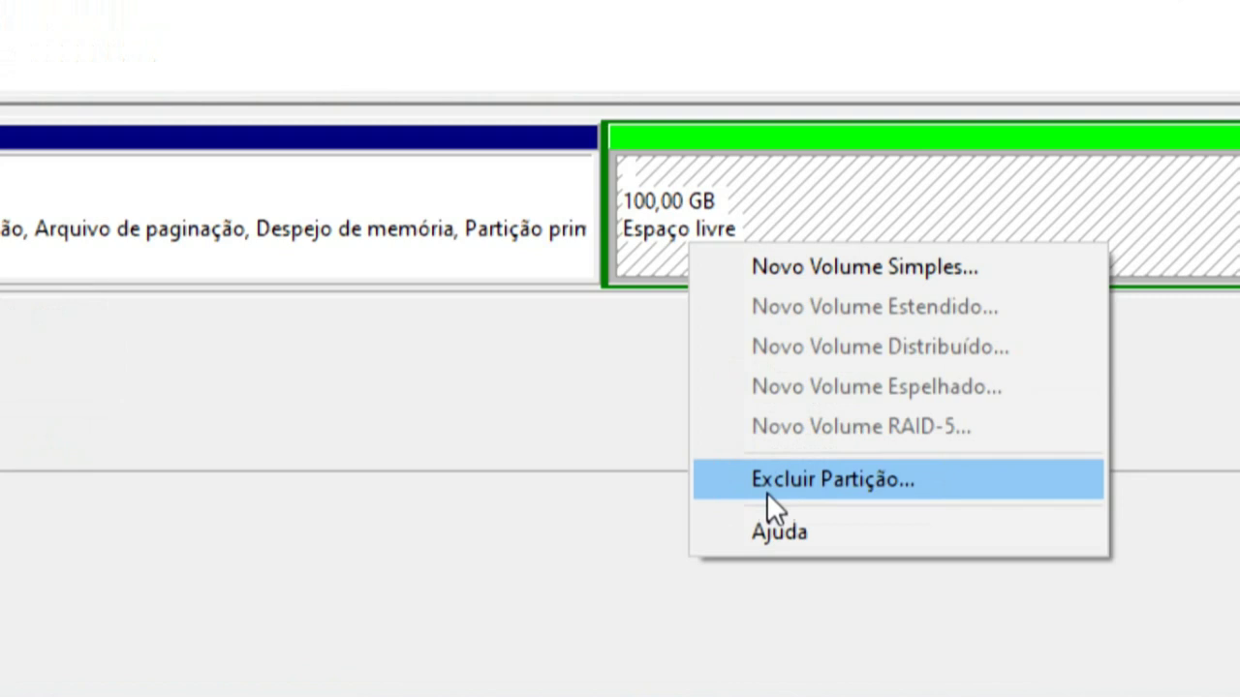
click(766, 489)
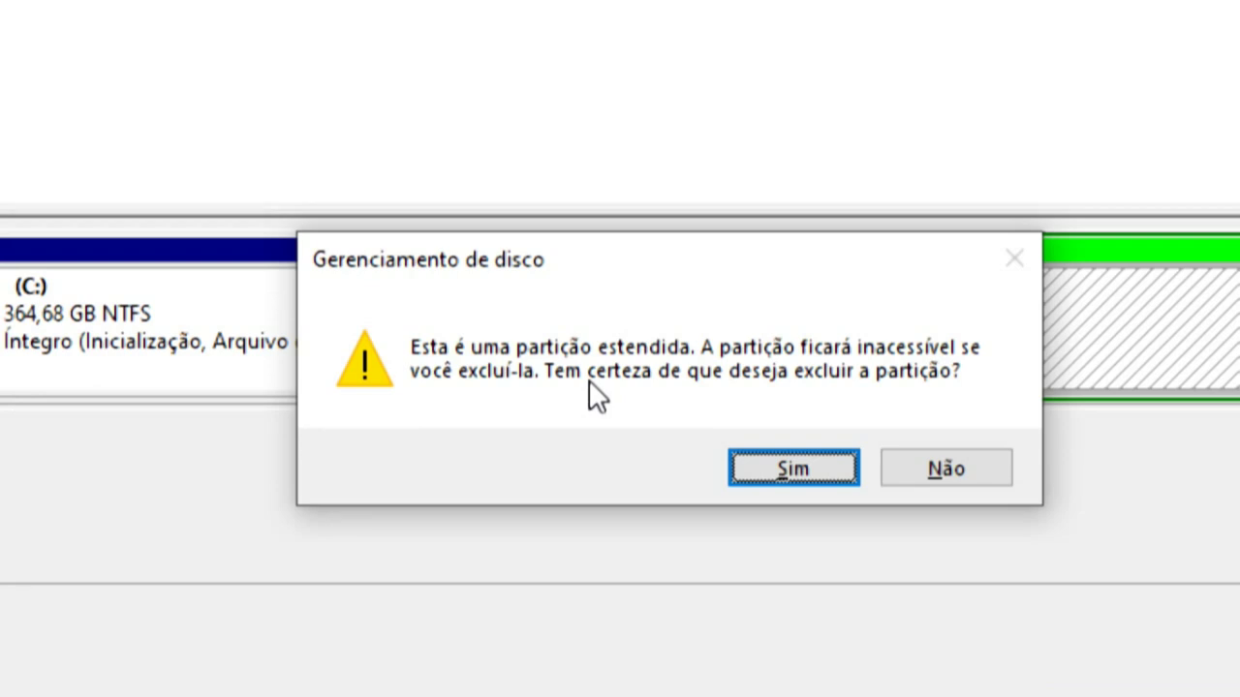
click(783, 479)
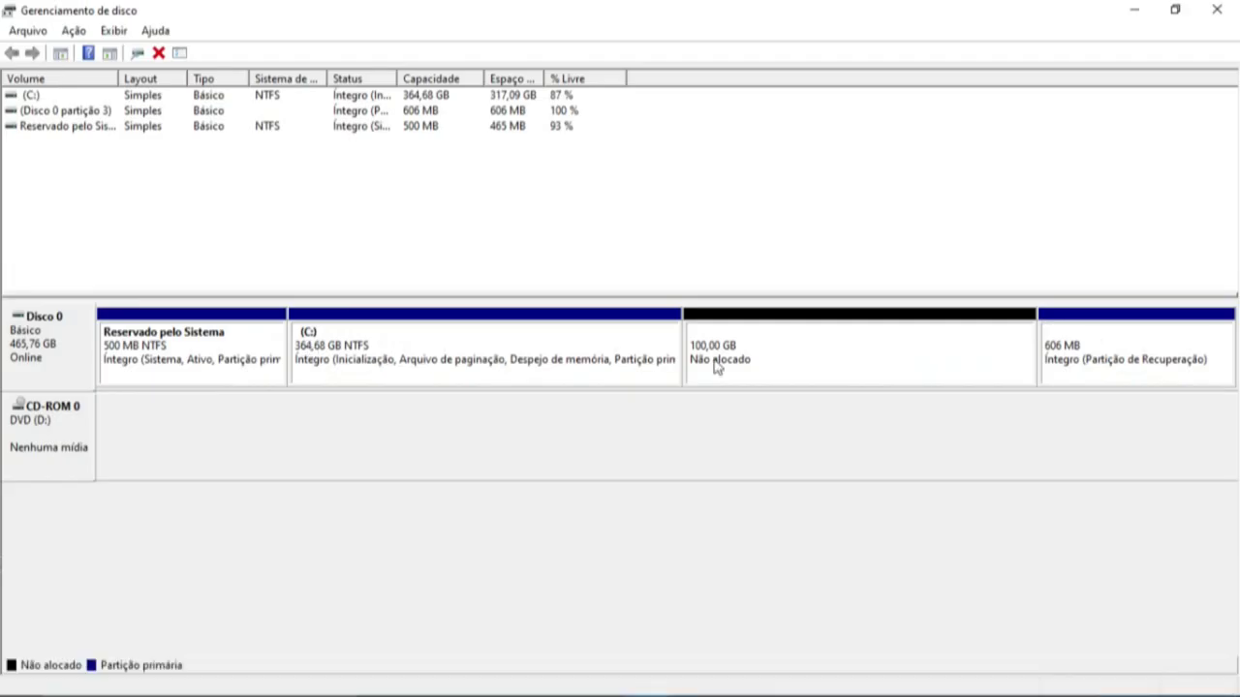
Extend the C: volume with 102399 MB of unallocated space from Disco 0, and close Disk Management.
right_click(455, 361)
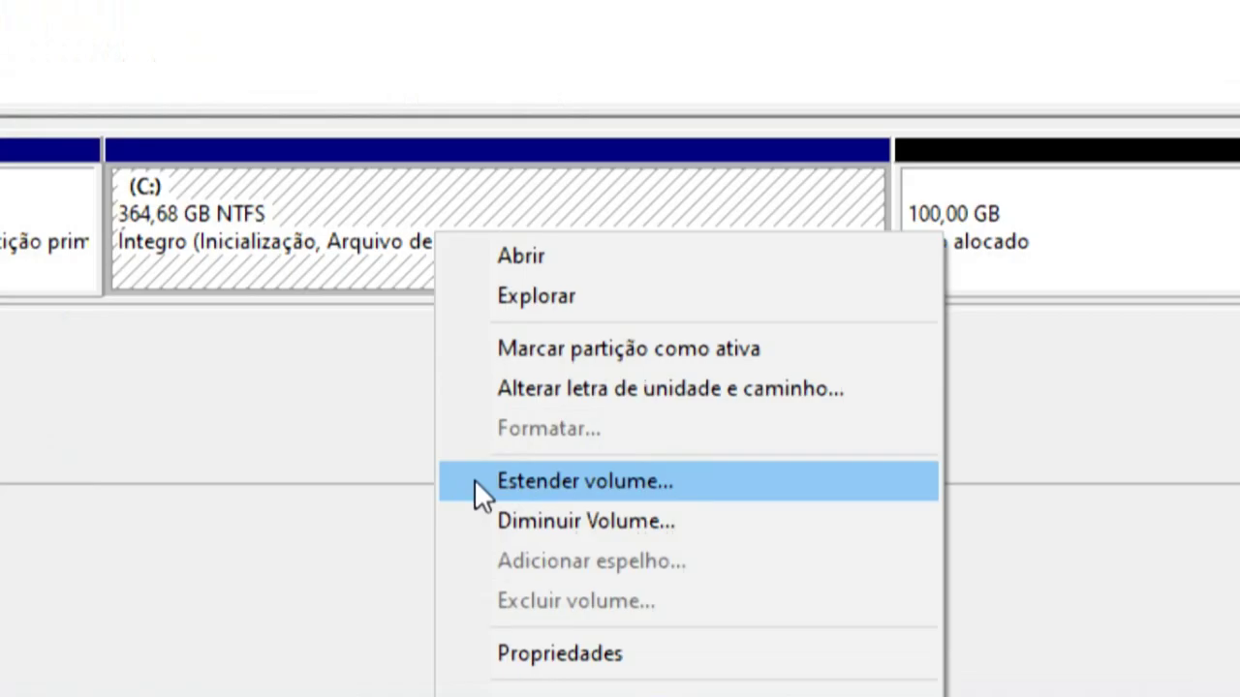
click(528, 479)
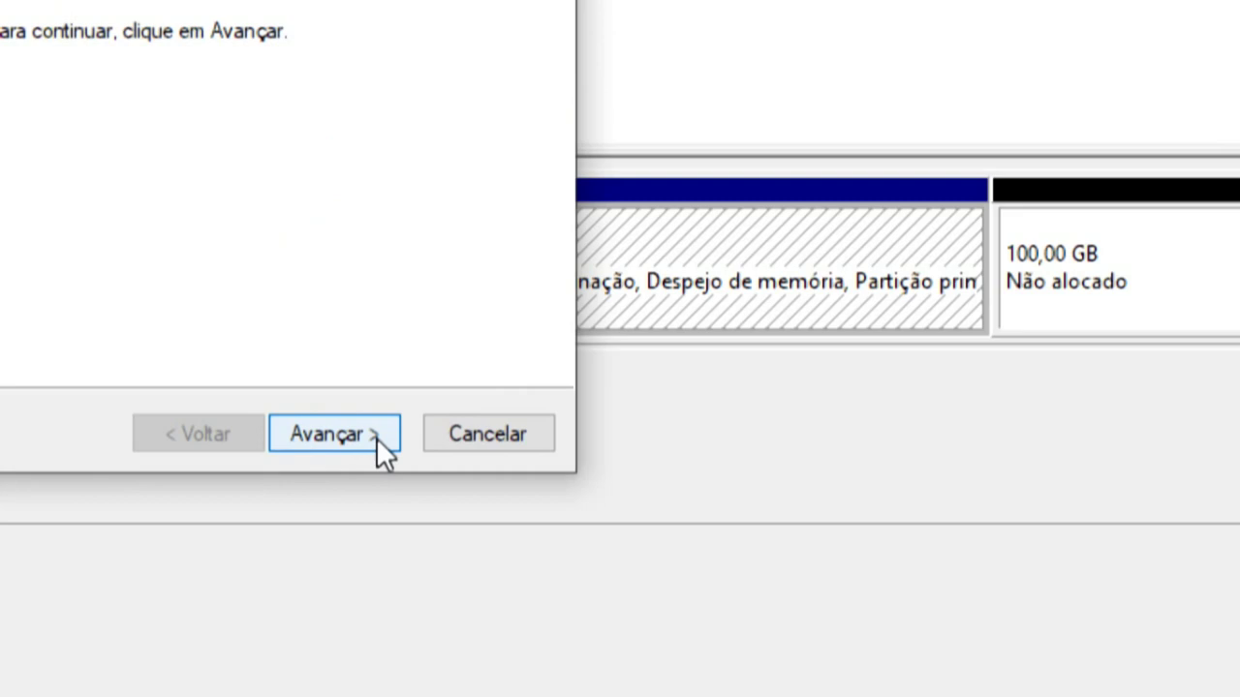
click(376, 436)
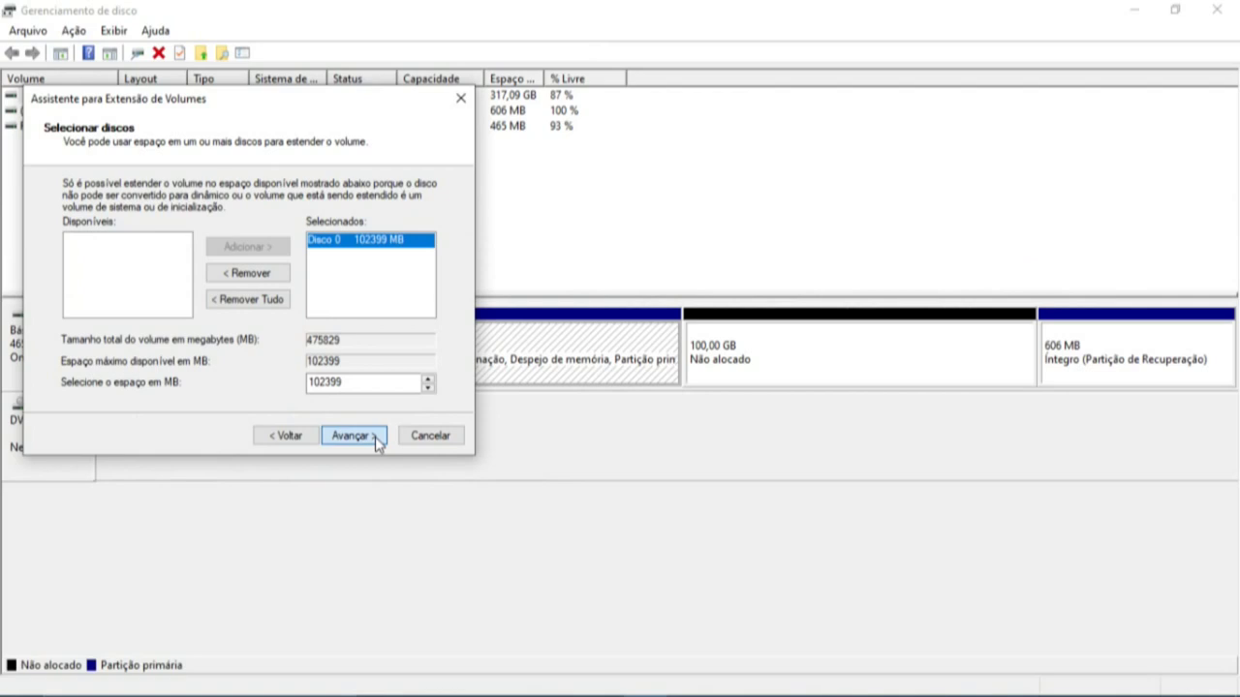
click(376, 443)
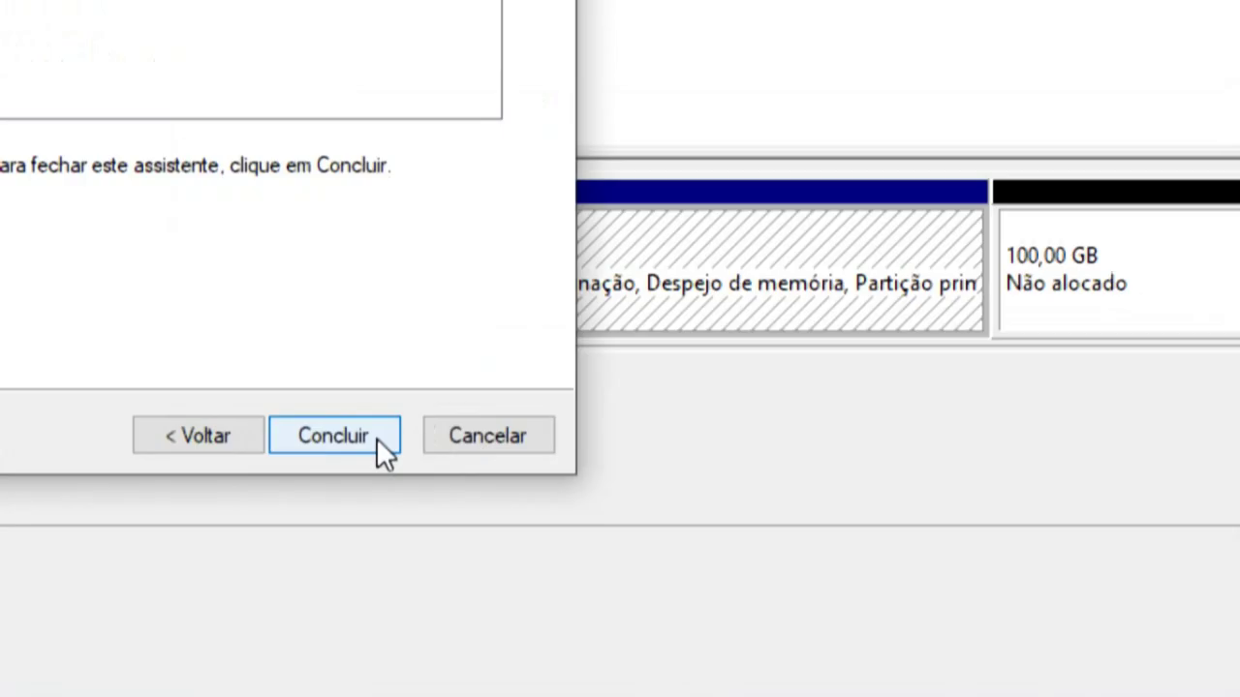
click(375, 436)
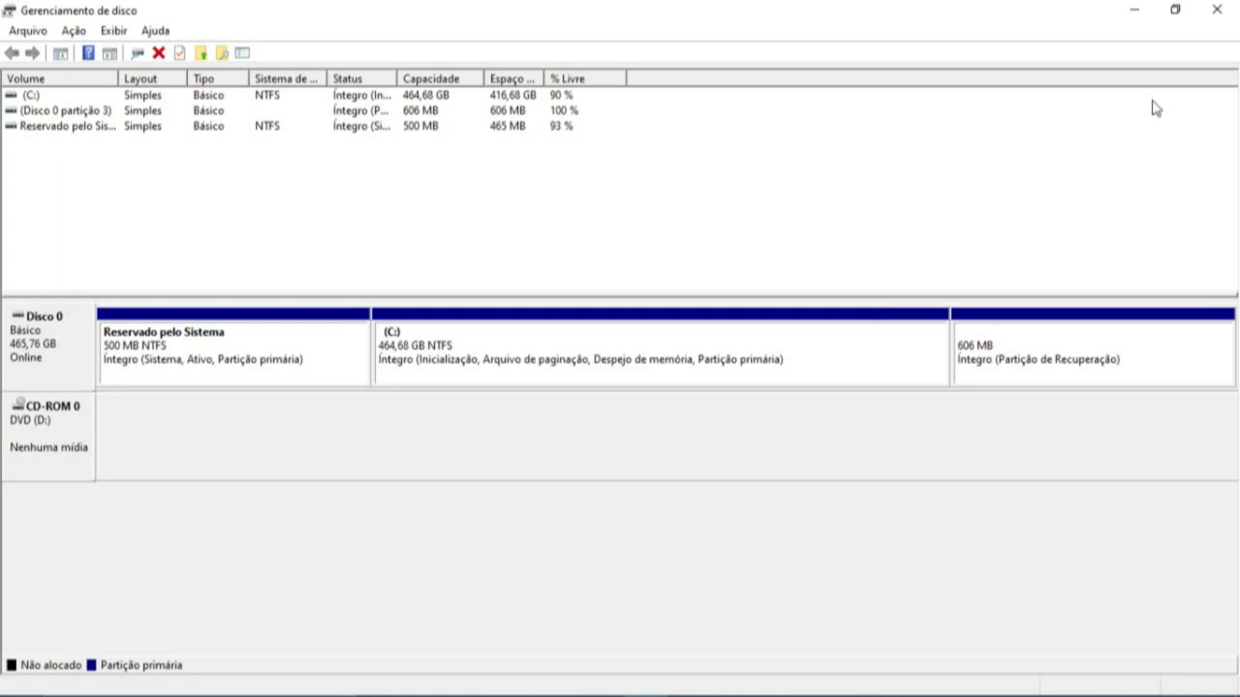
click(1217, 12)
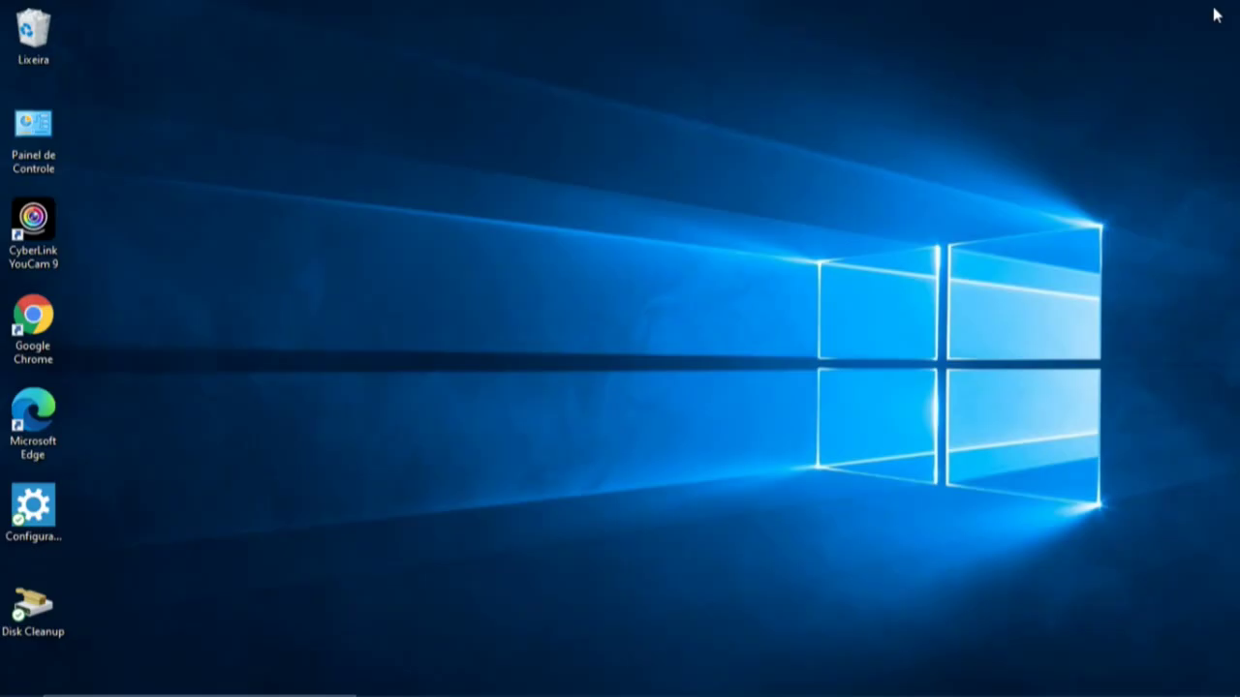